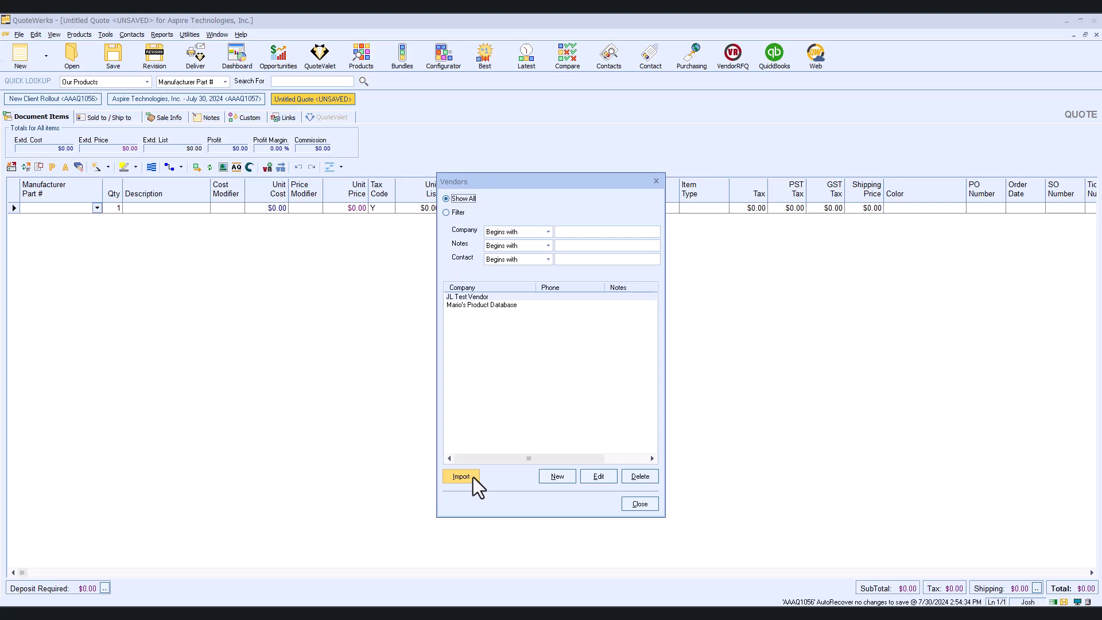
- Start a vendor import, choosing the SampleVendorsImport text file from the Josh folder as the source, and continue to field mapping
click(460, 476)
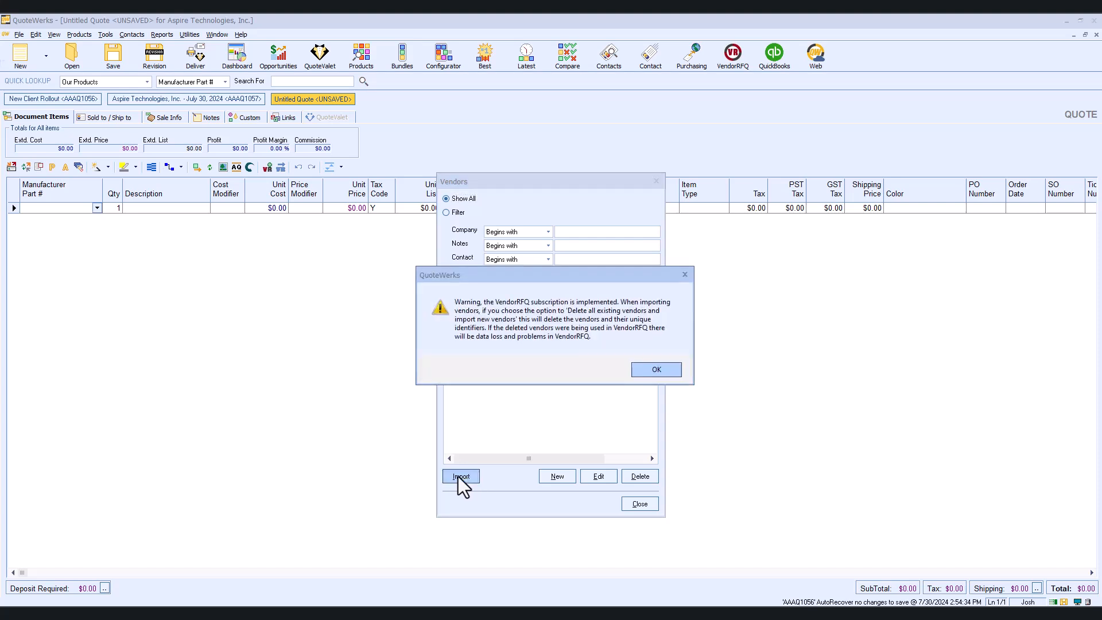
click(650, 367)
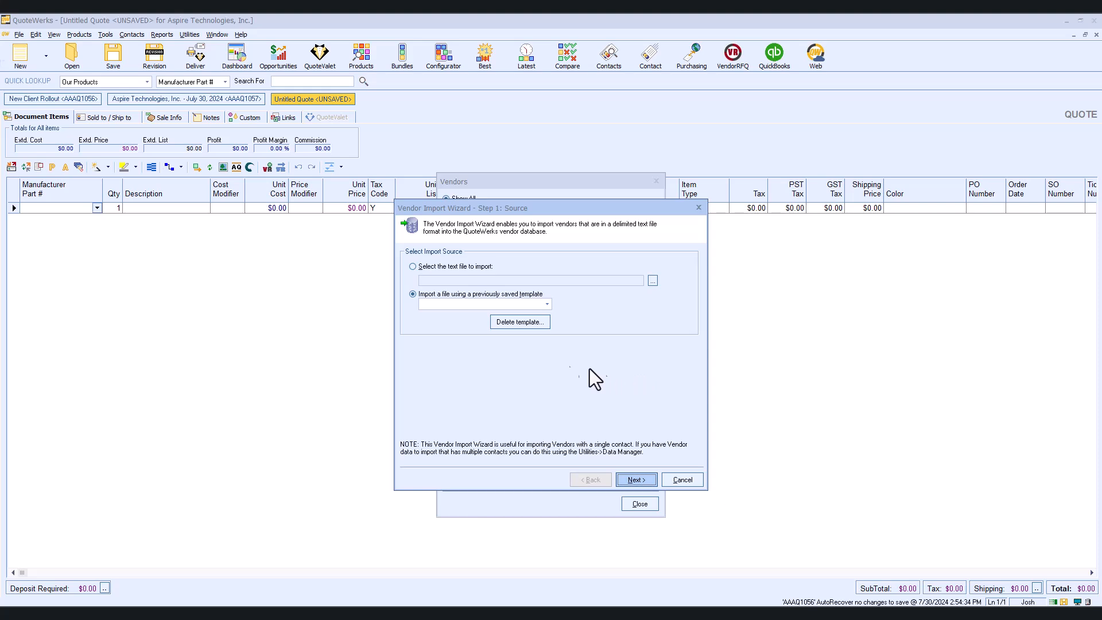
click(413, 267)
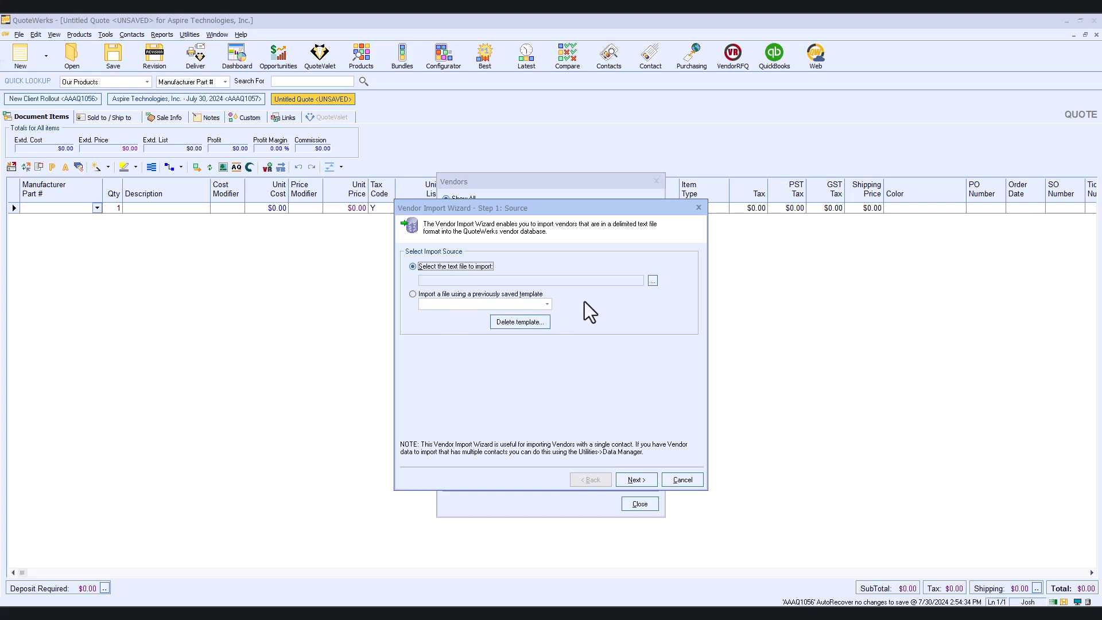
click(653, 282)
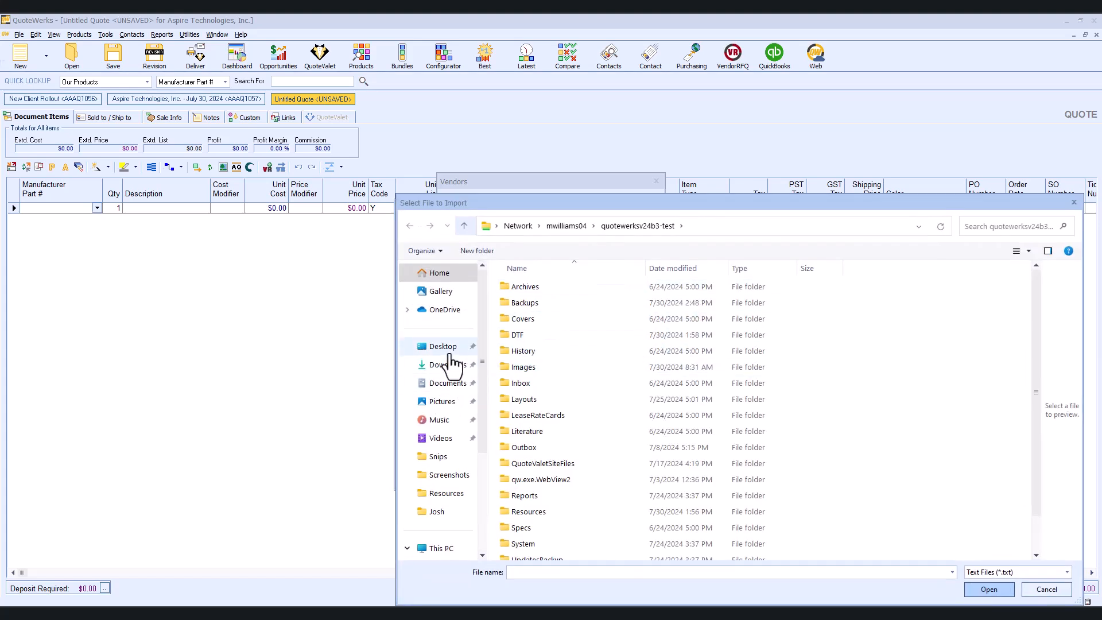
click(434, 511)
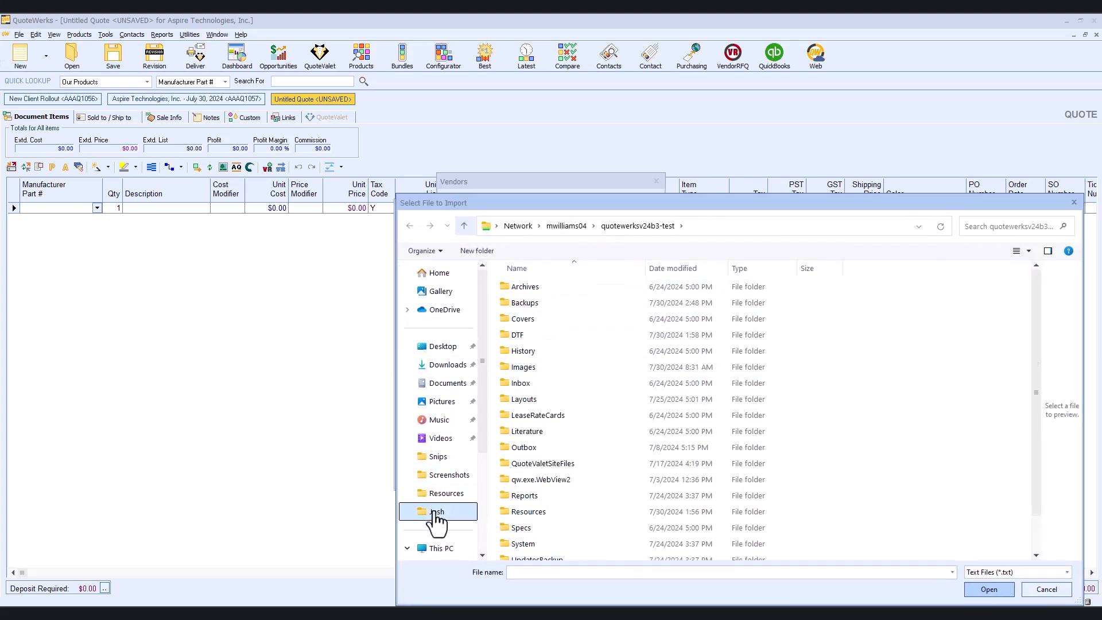
click(550, 538)
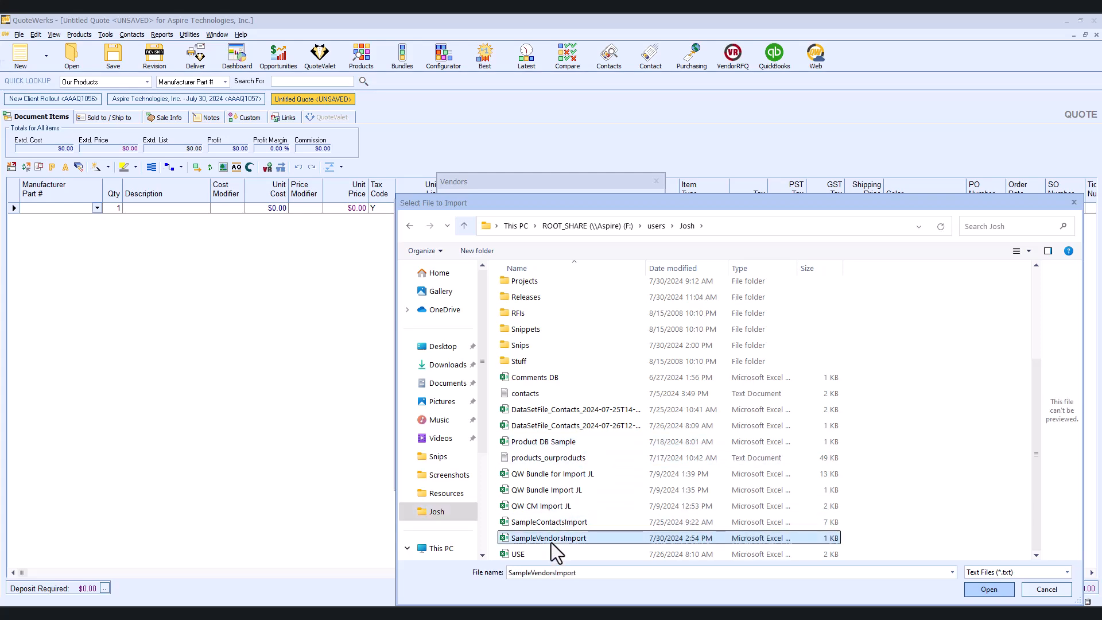
click(974, 592)
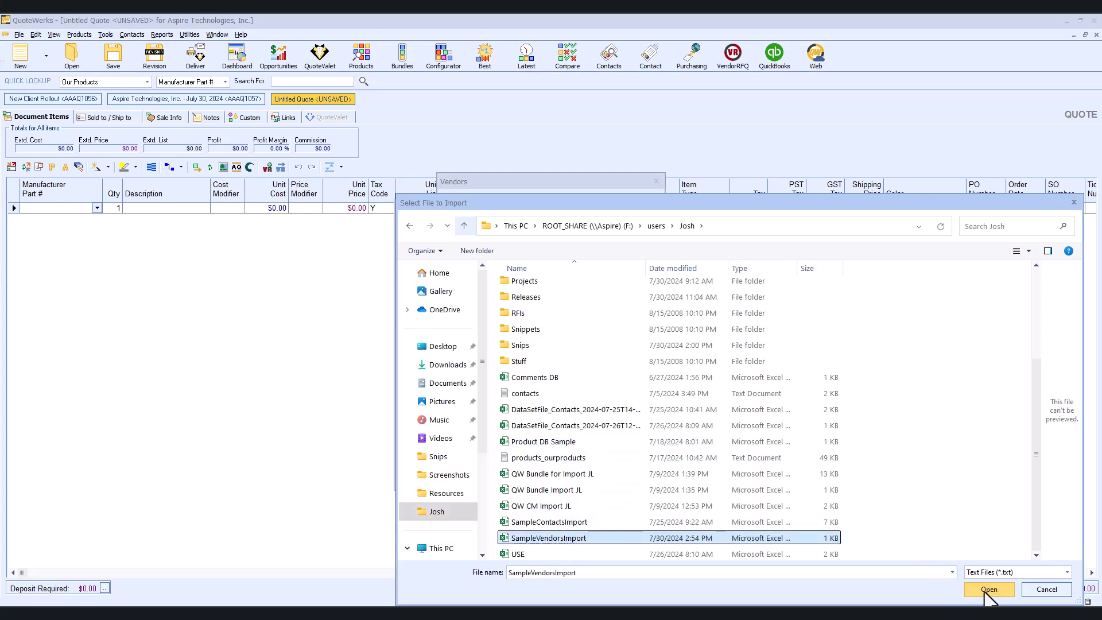
click(985, 594)
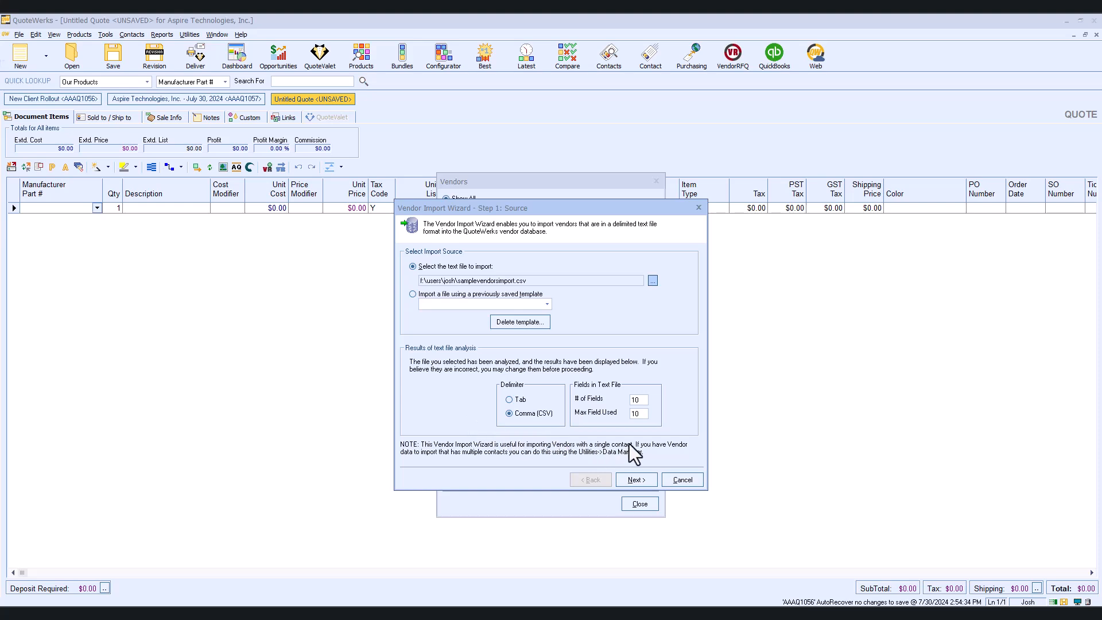
click(635, 480)
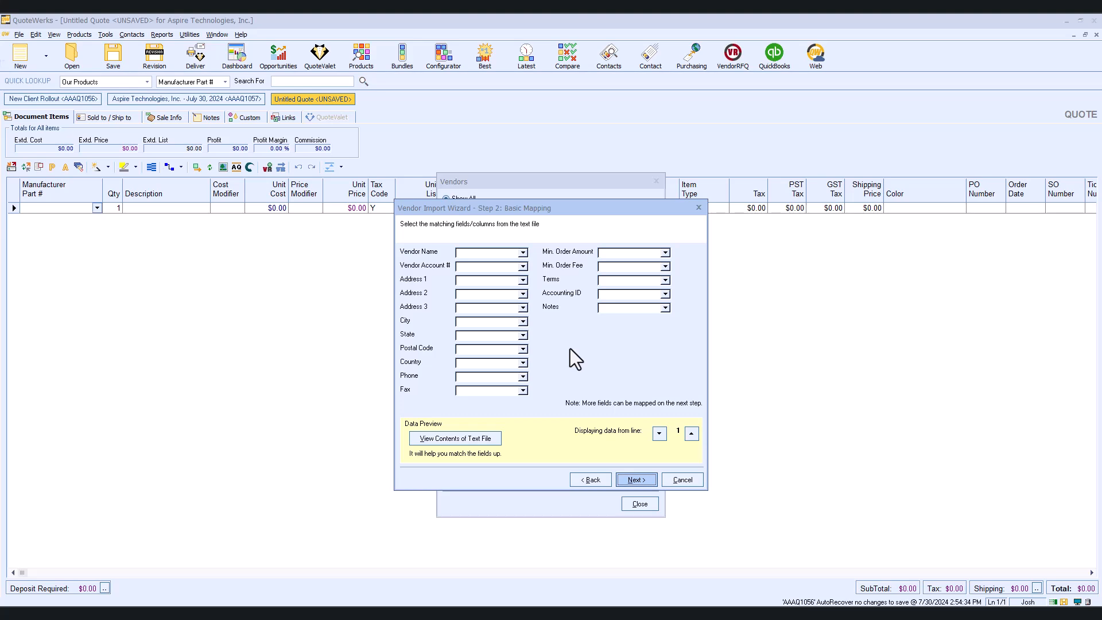
- View the contents of the selected text file to match its fields
click(461, 438)
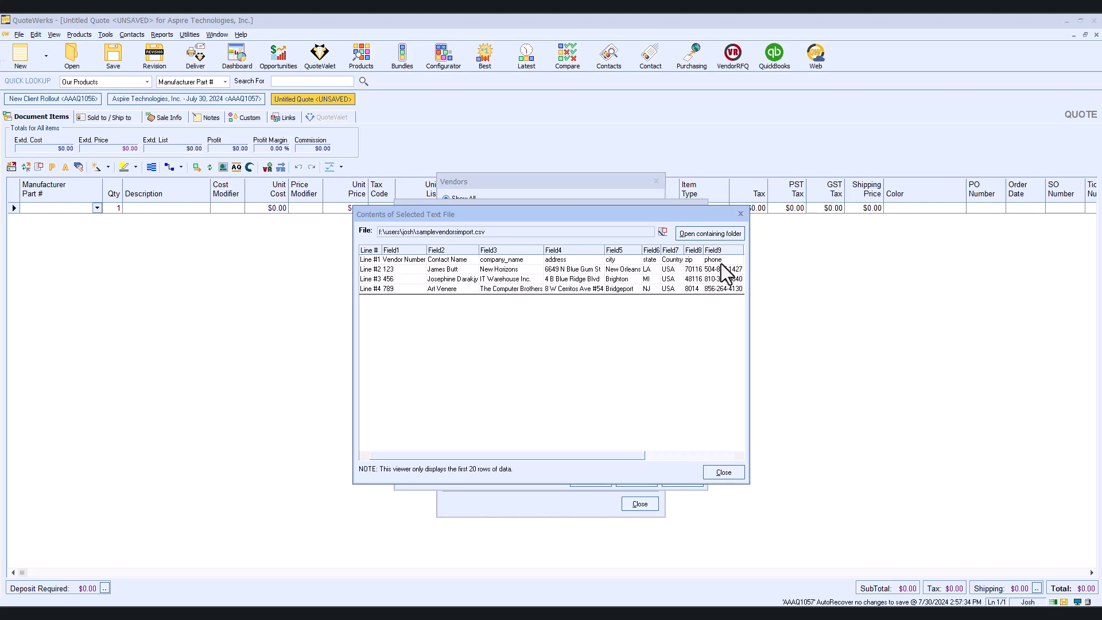
click(723, 472)
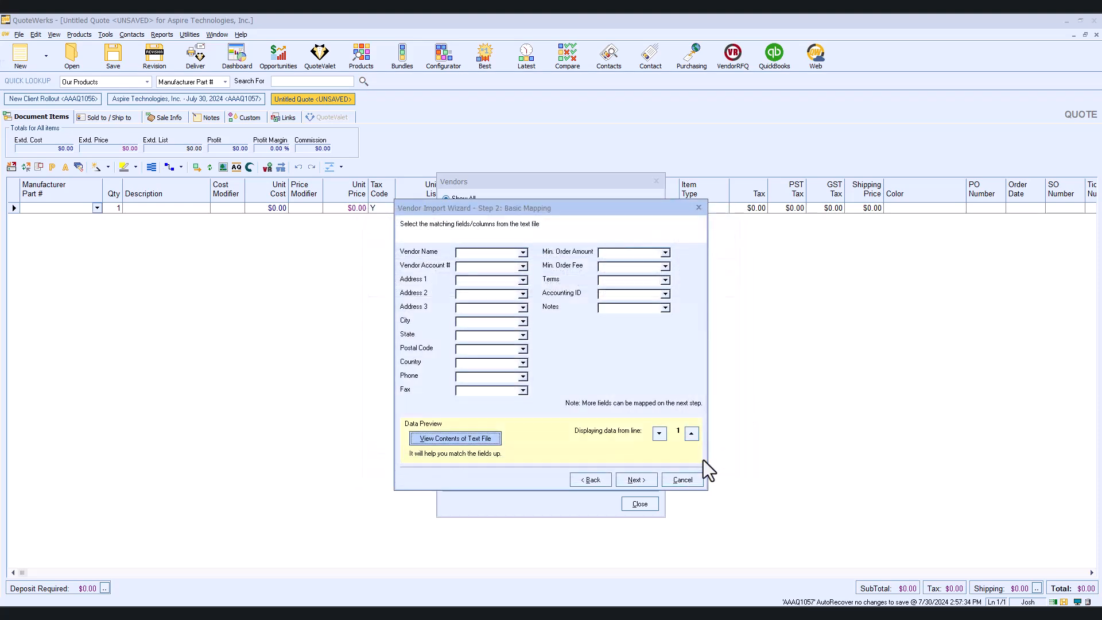
- Map Vendor Account # to Field1, Vendor Name to Field3, and Address 1 to Field4
click(524, 266)
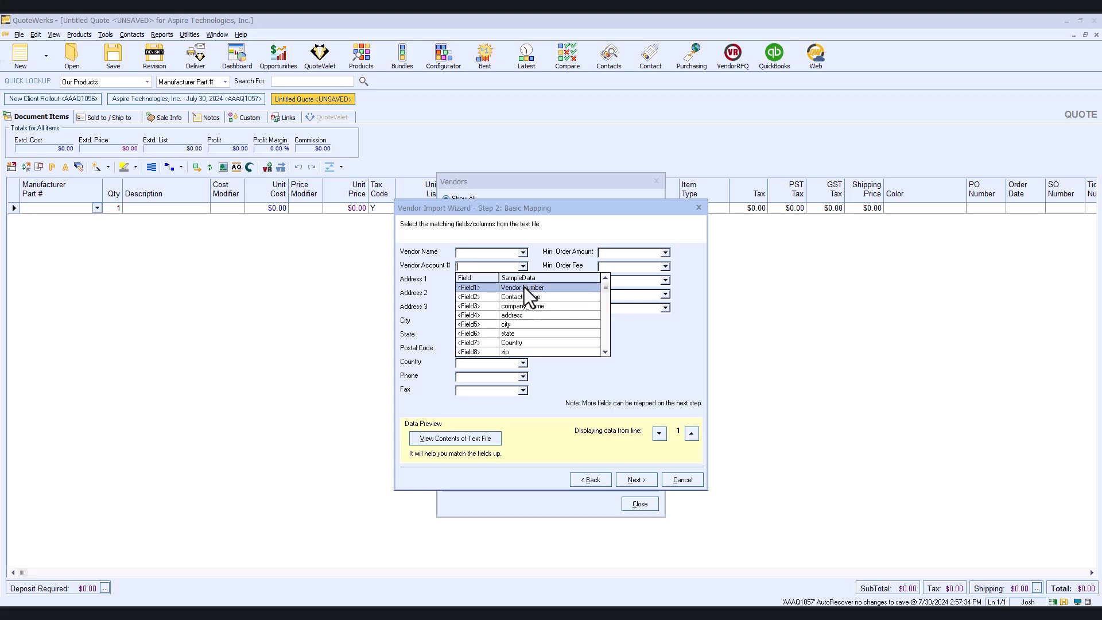
click(525, 287)
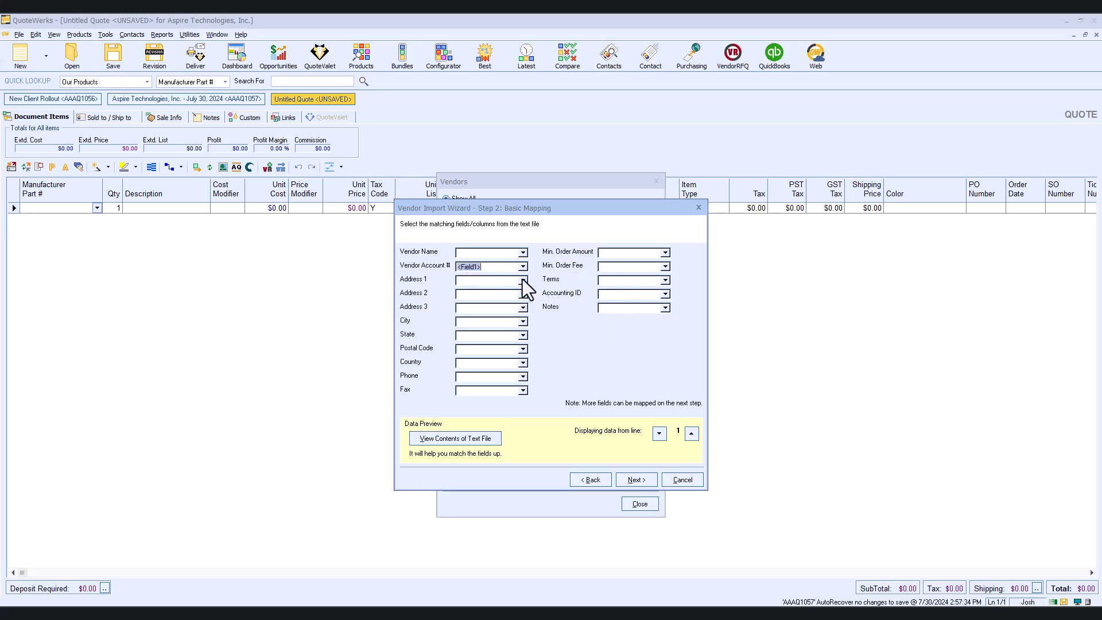
click(522, 254)
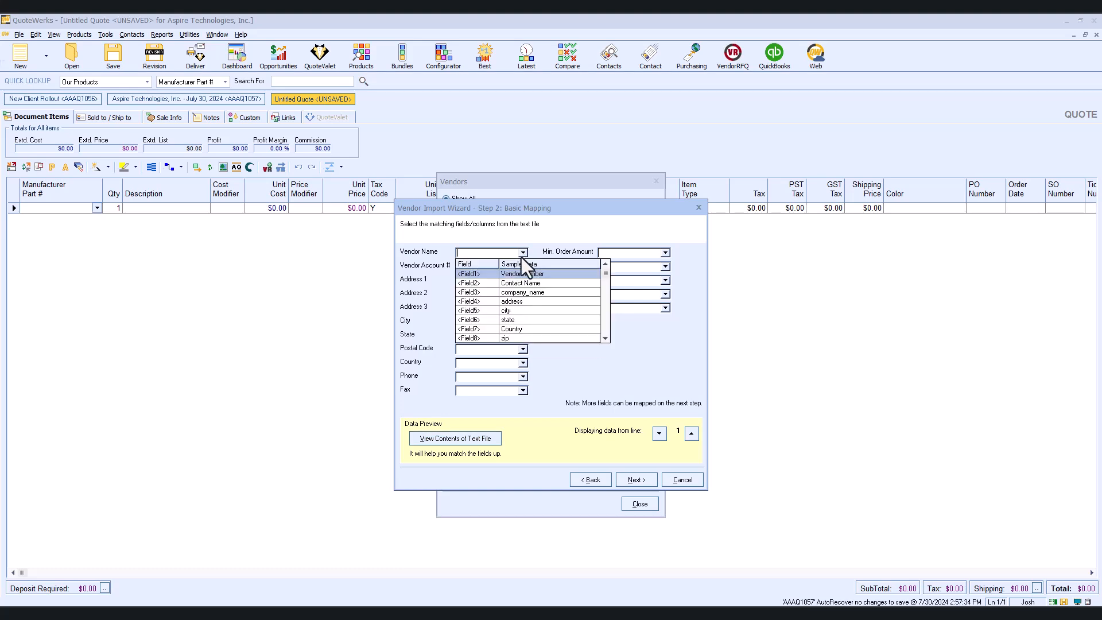
click(528, 293)
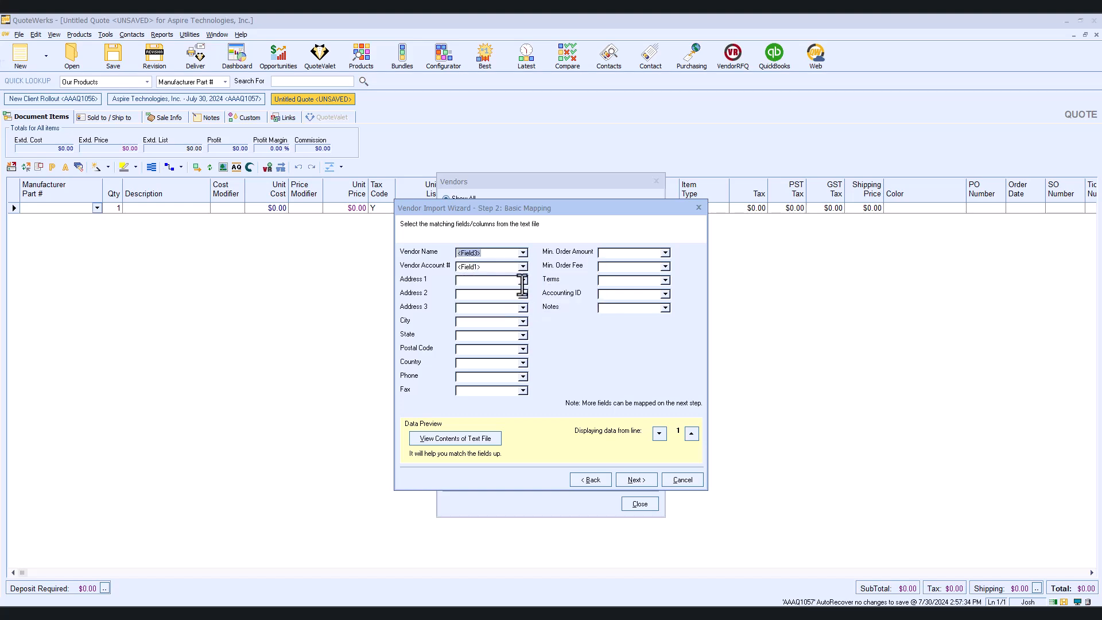
click(523, 281)
click(522, 328)
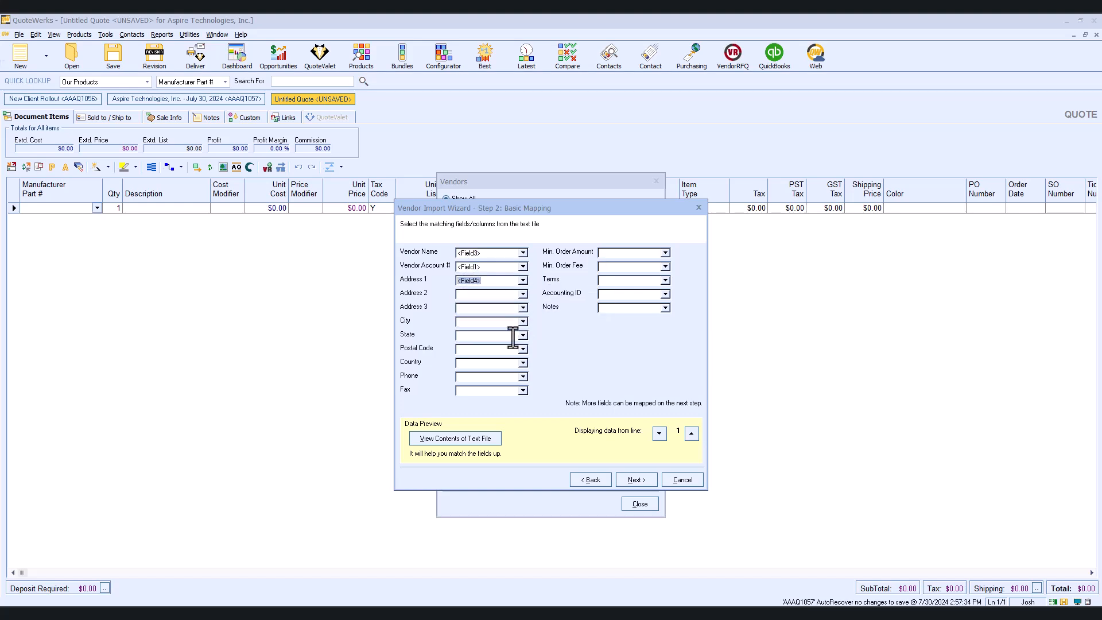
- Map City to Field5, State to Field6, Postal Code to Field8, Country to Field7 and Phone to Field9, then continue
click(522, 321)
click(514, 379)
click(522, 336)
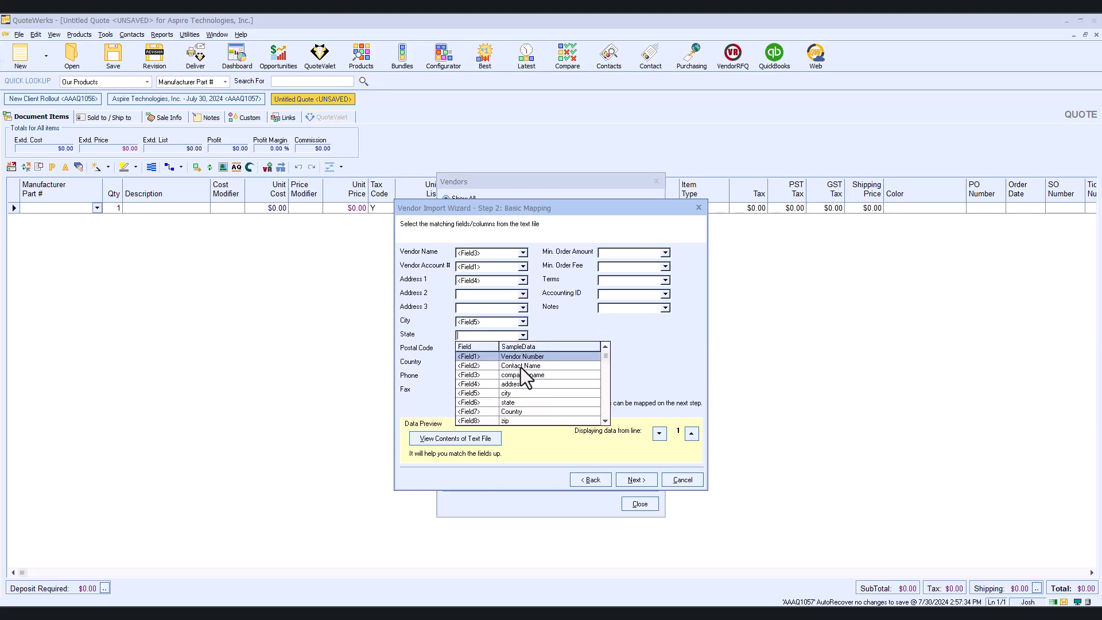
click(516, 401)
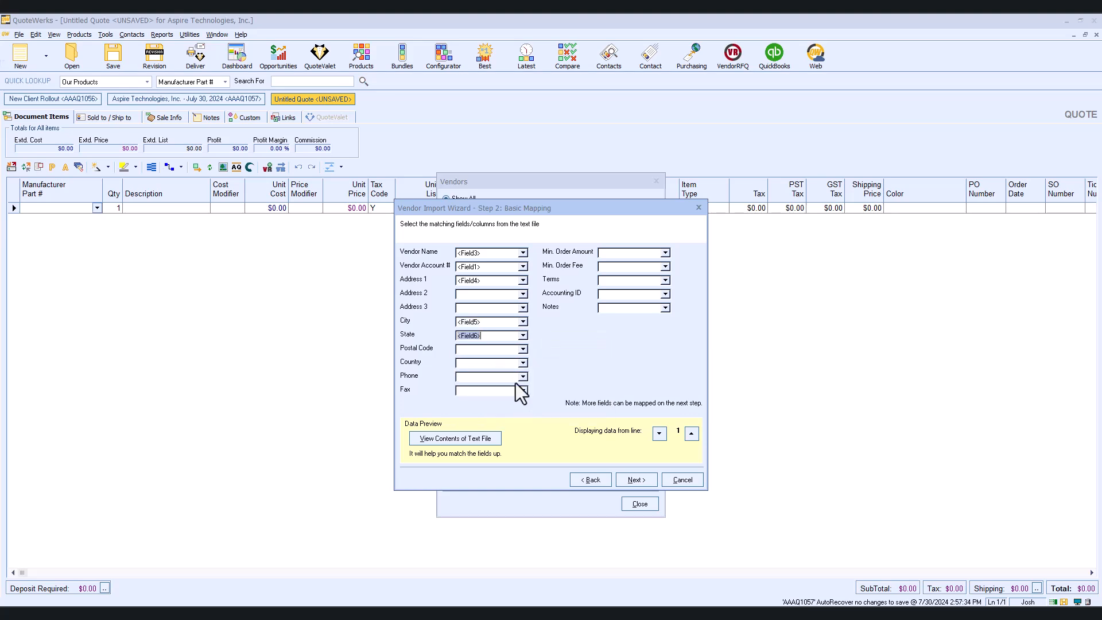
click(522, 349)
click(534, 435)
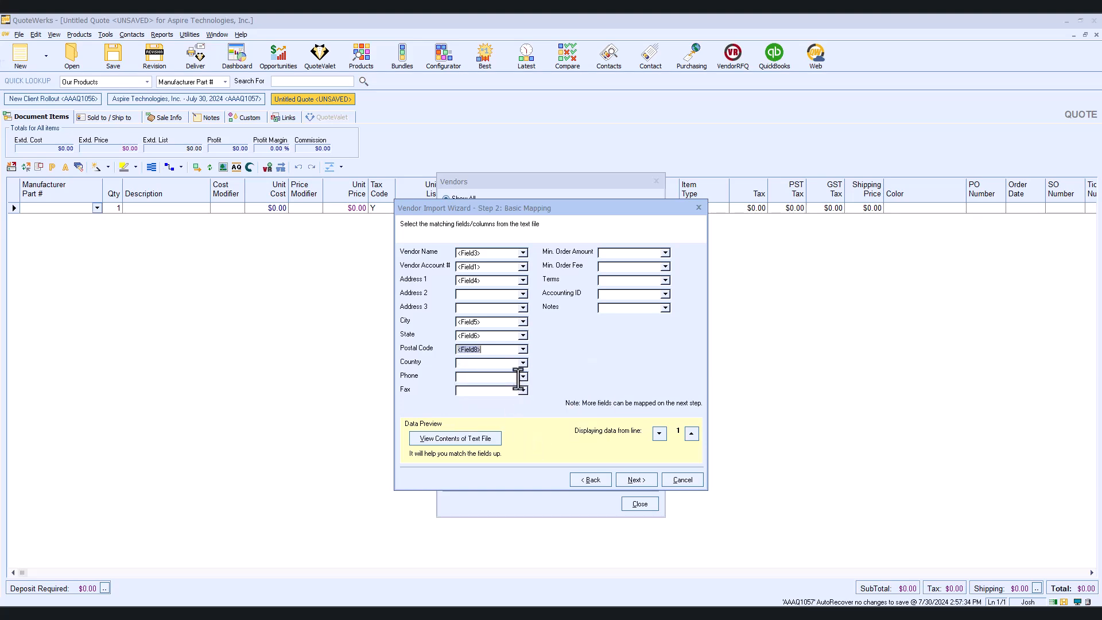
click(522, 363)
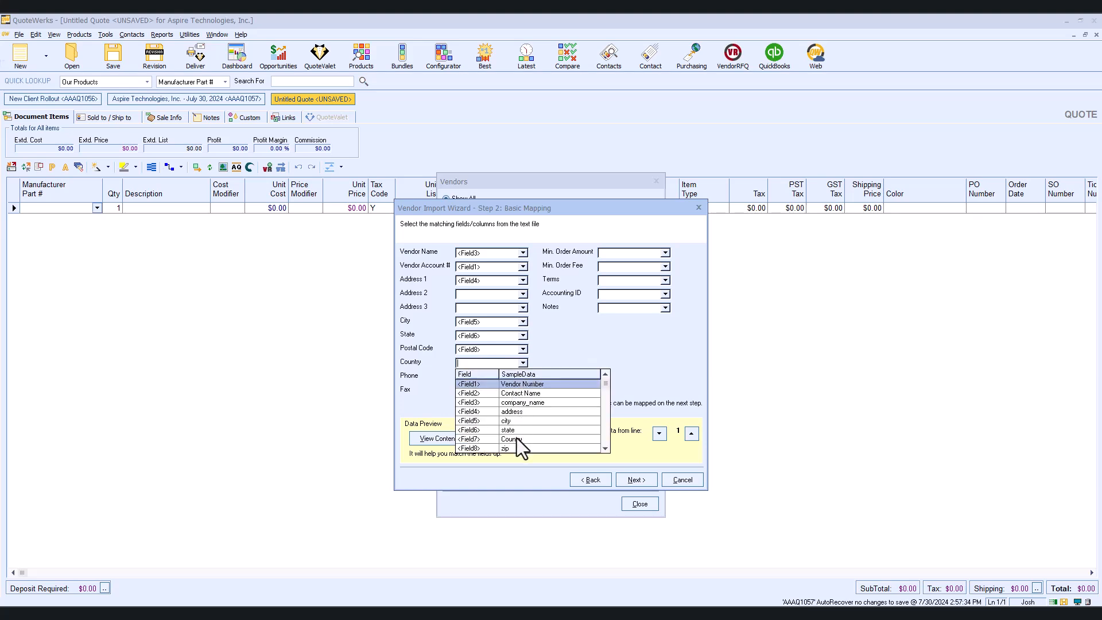
click(516, 438)
click(522, 377)
click(606, 462)
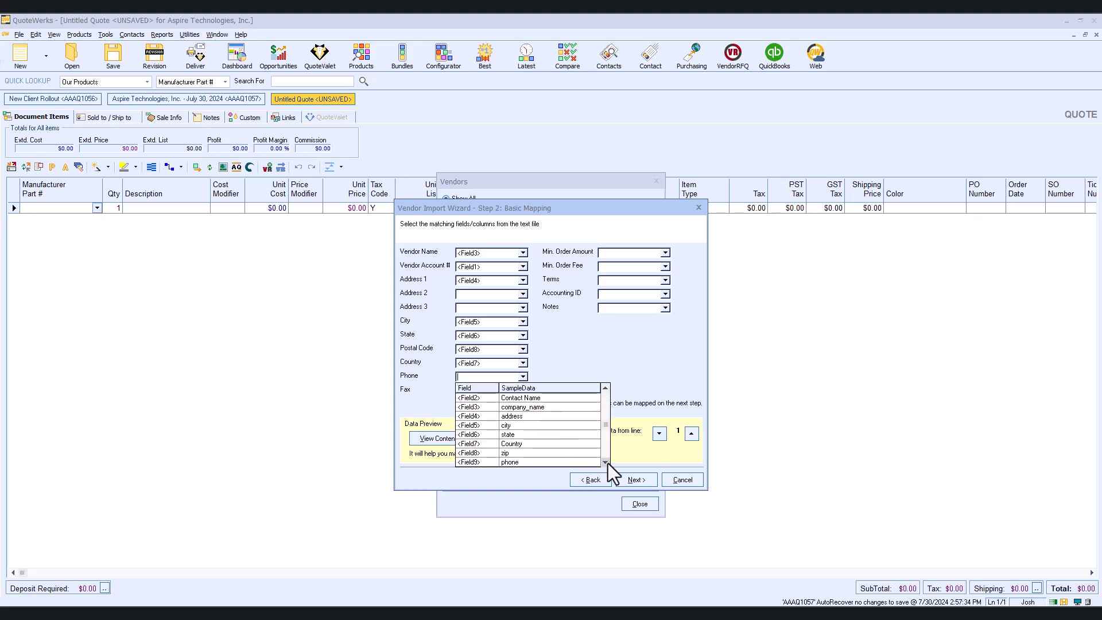
click(594, 461)
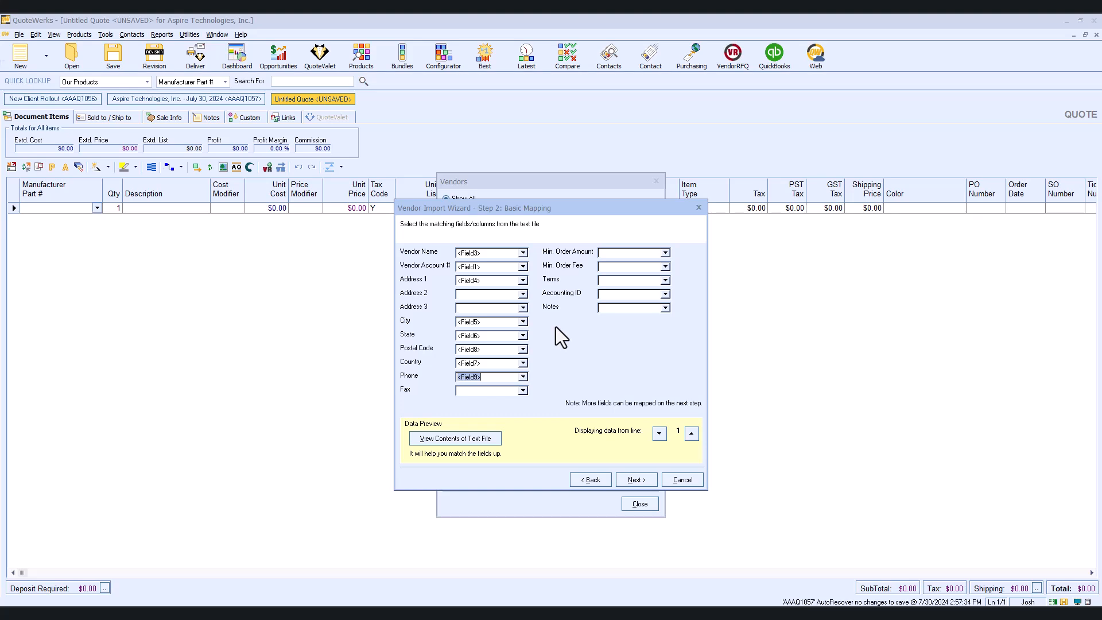
click(642, 479)
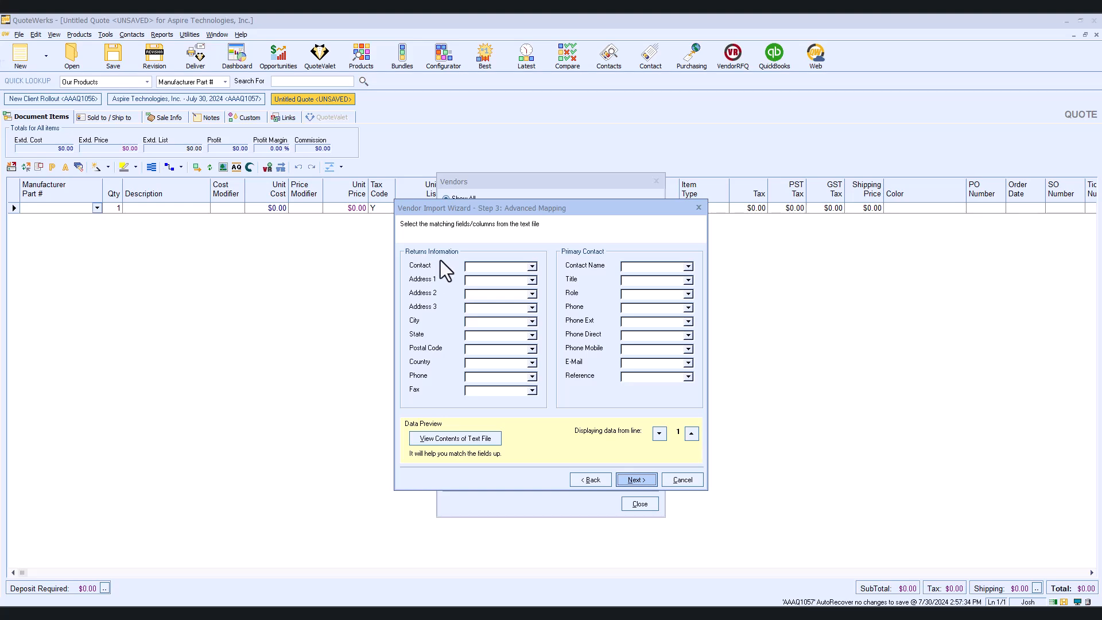
- Map the returns Contact to Field2, Address 1 to Field4, City to Field5 and State to Field6
click(535, 267)
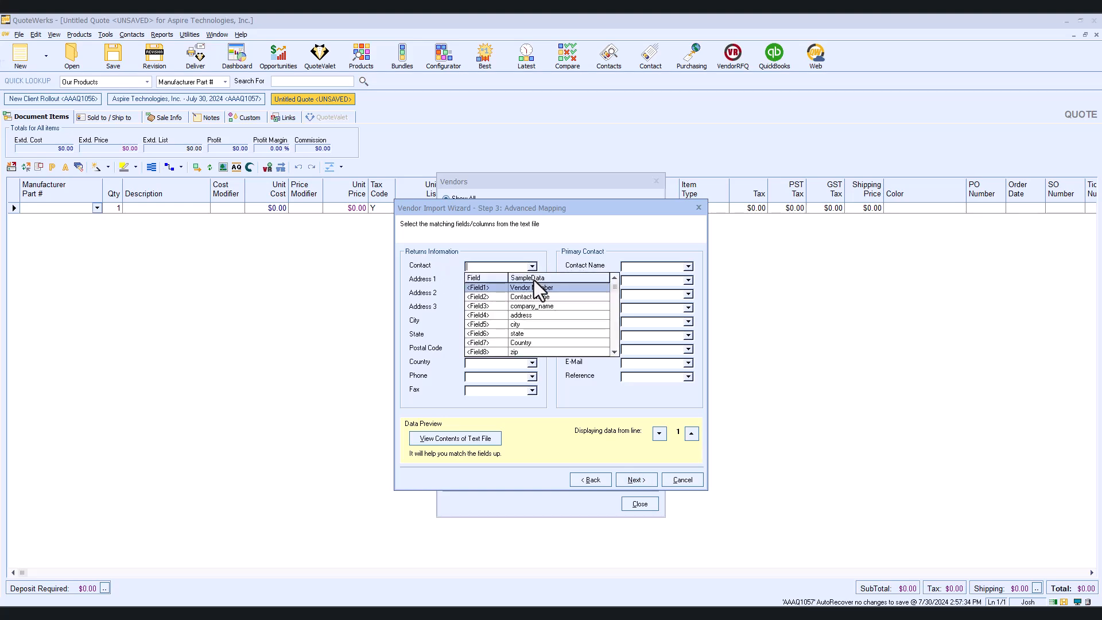
click(536, 296)
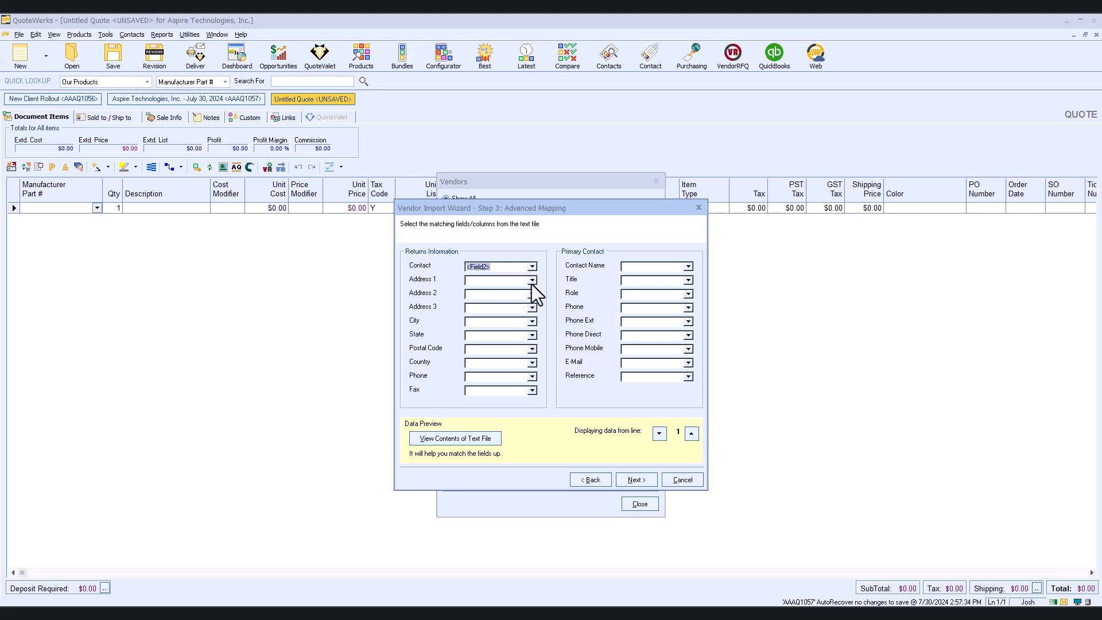
click(531, 282)
click(525, 326)
click(532, 322)
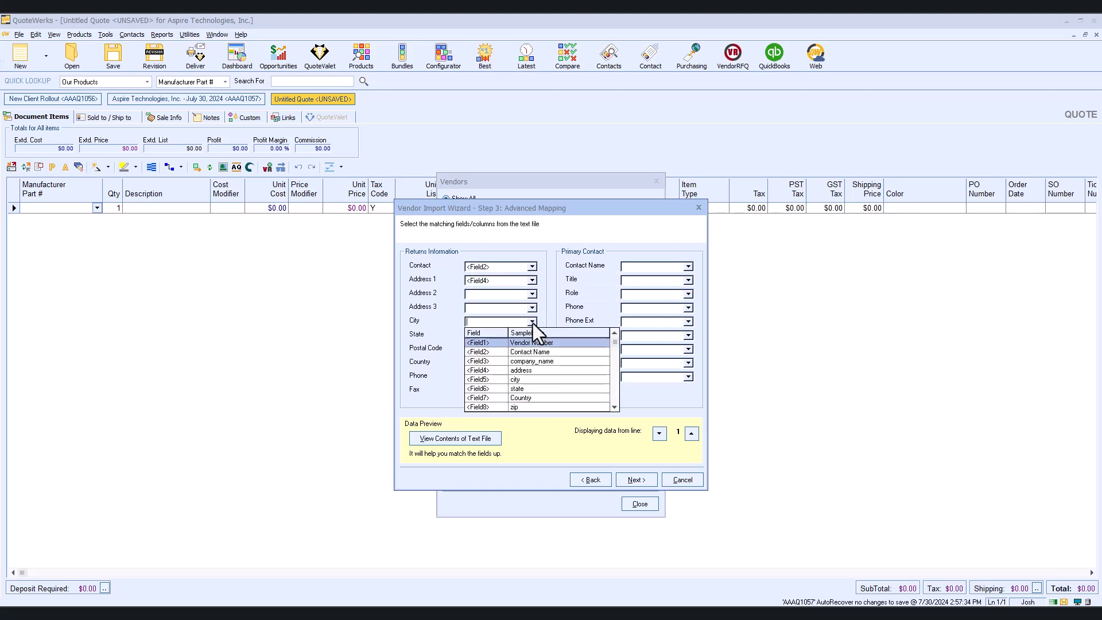
click(523, 382)
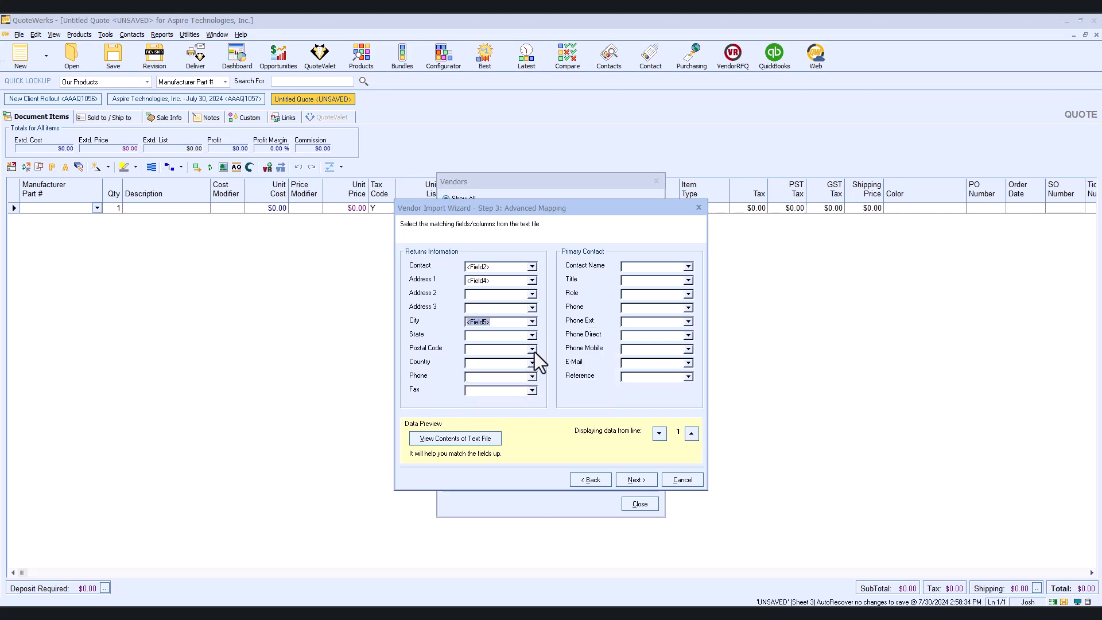
click(531, 337)
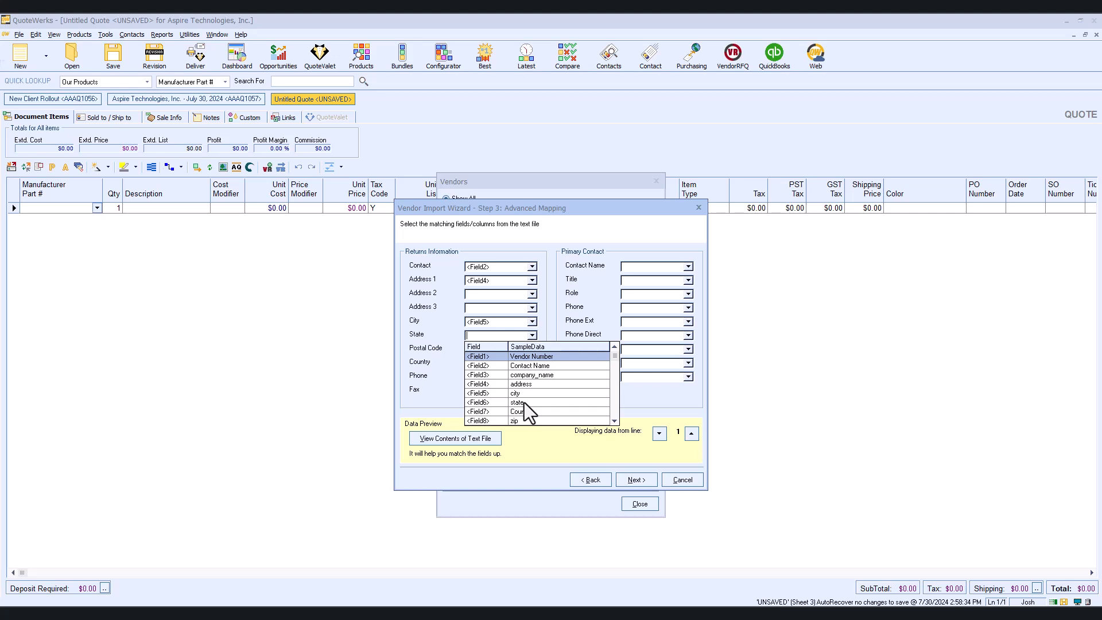
click(524, 402)
- Map the returns Postal Code to Field8, Country to Field7 and Phone to Field9
click(532, 349)
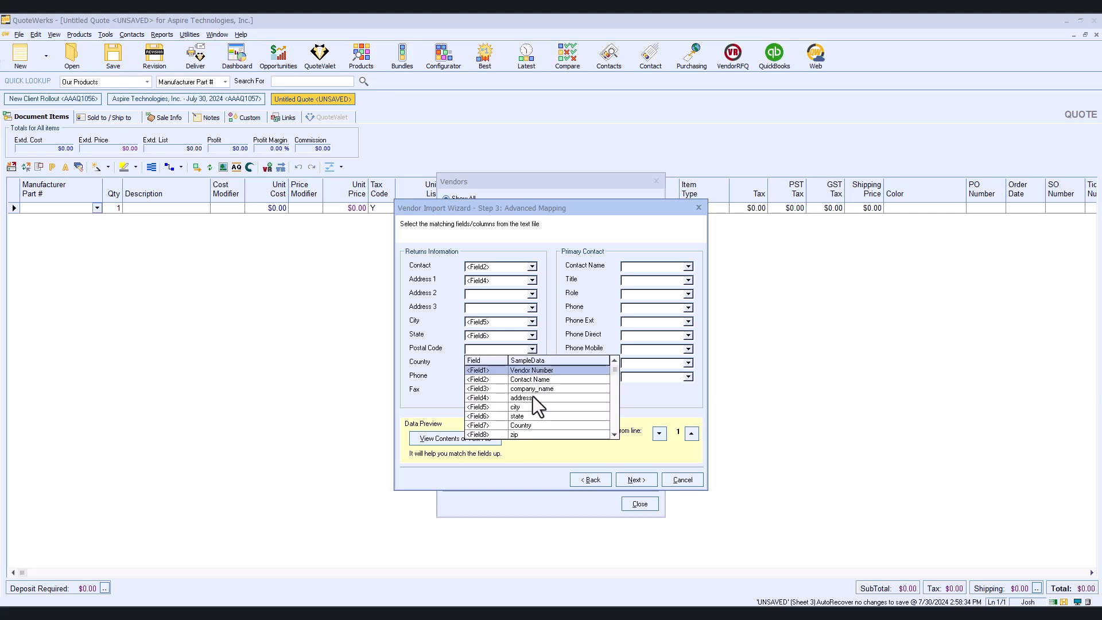
click(521, 432)
click(532, 363)
click(521, 438)
click(532, 376)
click(614, 463)
click(519, 460)
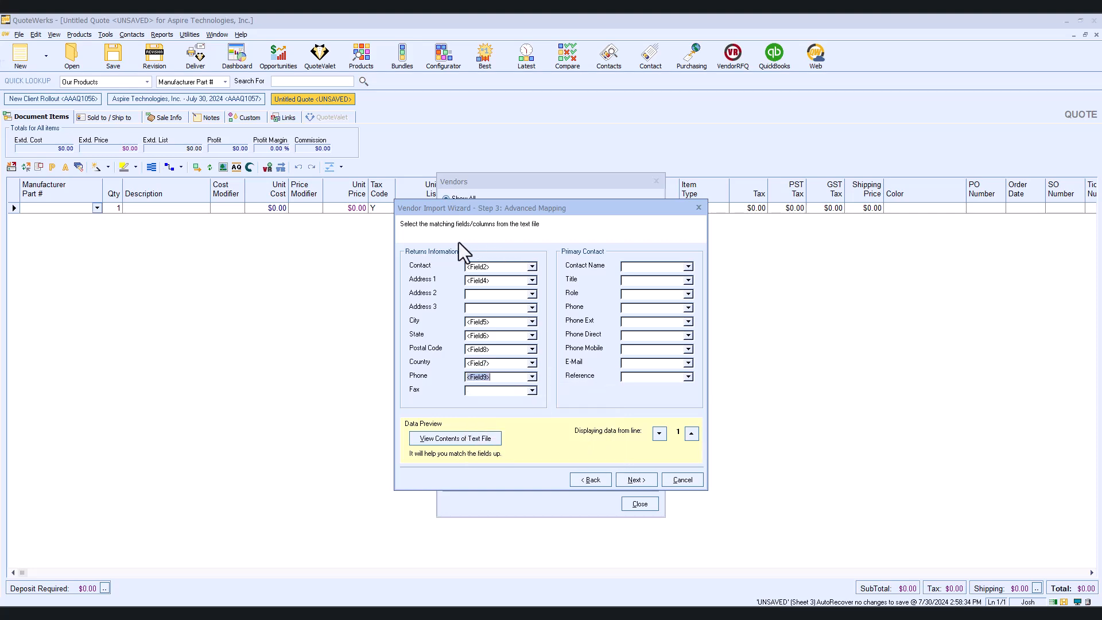
- Map the primary Contact Name to Field2 and the primary Phone to Field9
click(688, 267)
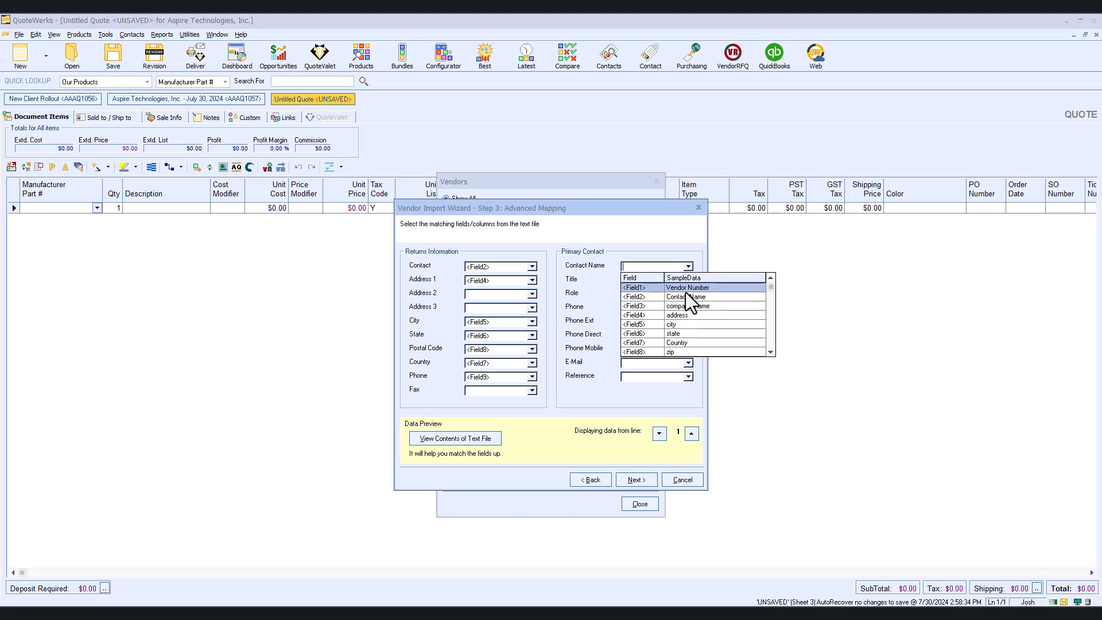
click(684, 293)
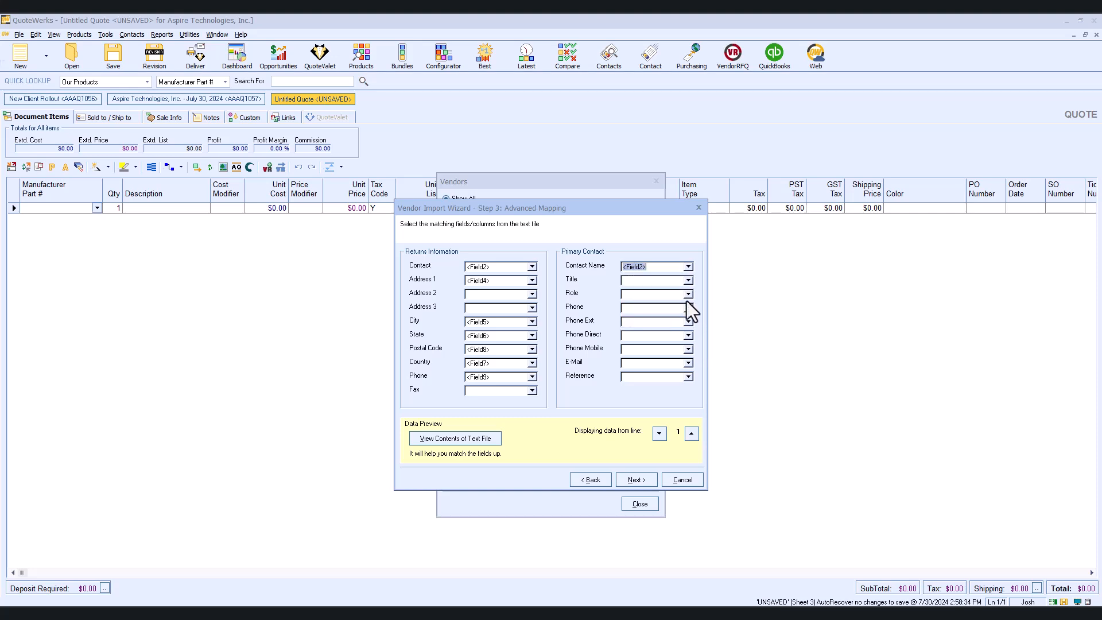
click(687, 307)
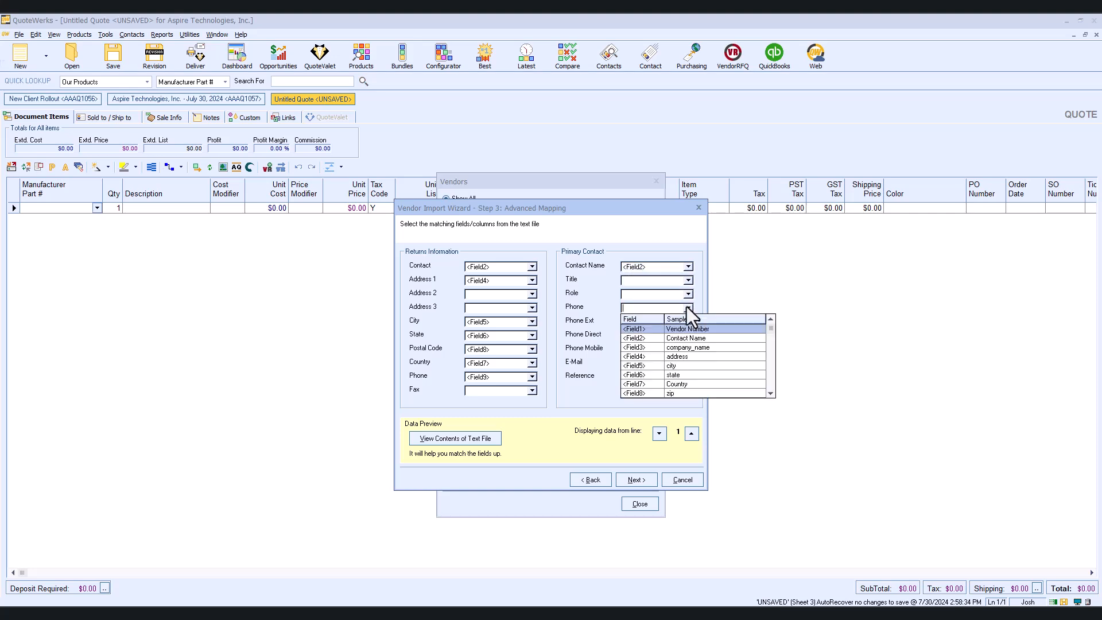
click(772, 393)
click(697, 388)
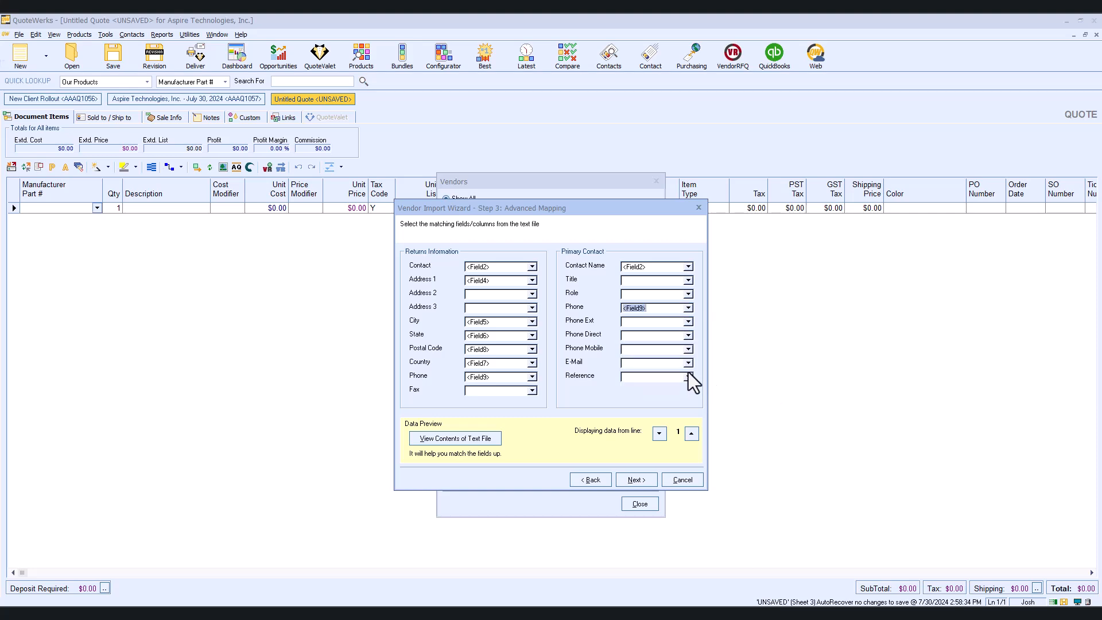
- Map the primary contact E-Mail to Field10 and continue to the import options
click(688, 363)
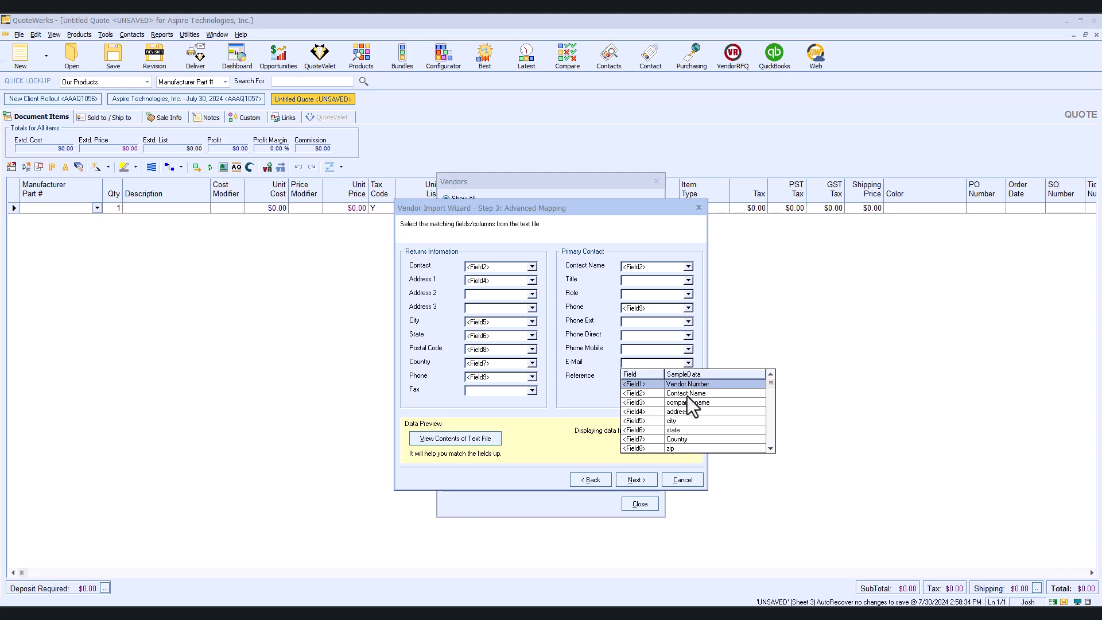
click(770, 451)
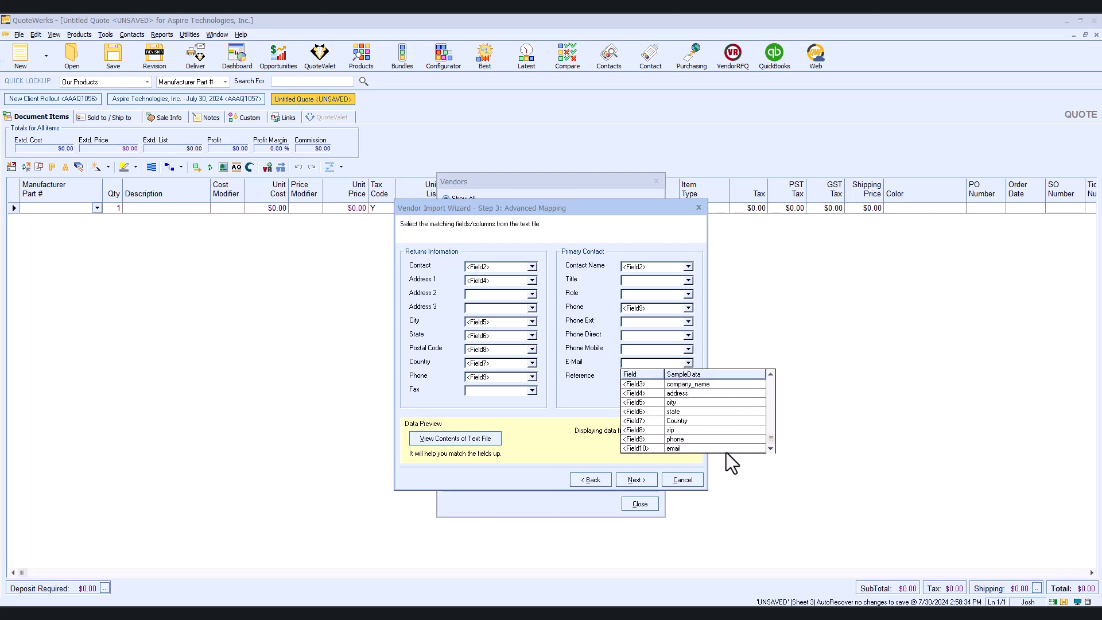
click(690, 447)
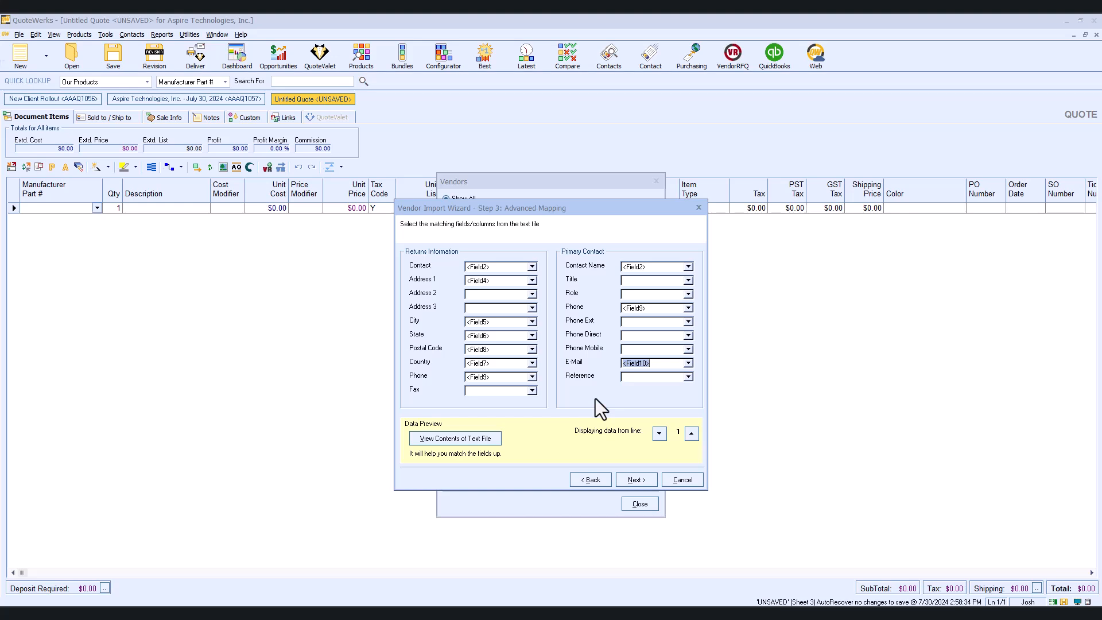
click(651, 481)
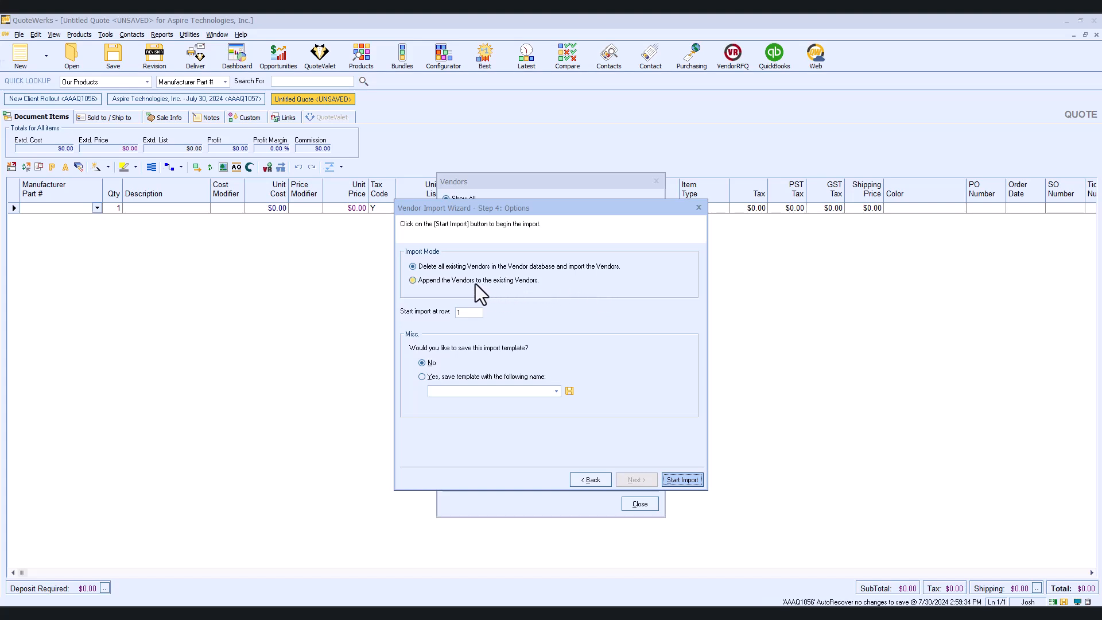
- Append the vendors to the existing ones starting at row 2, start the import, and review then close the import log
click(413, 280)
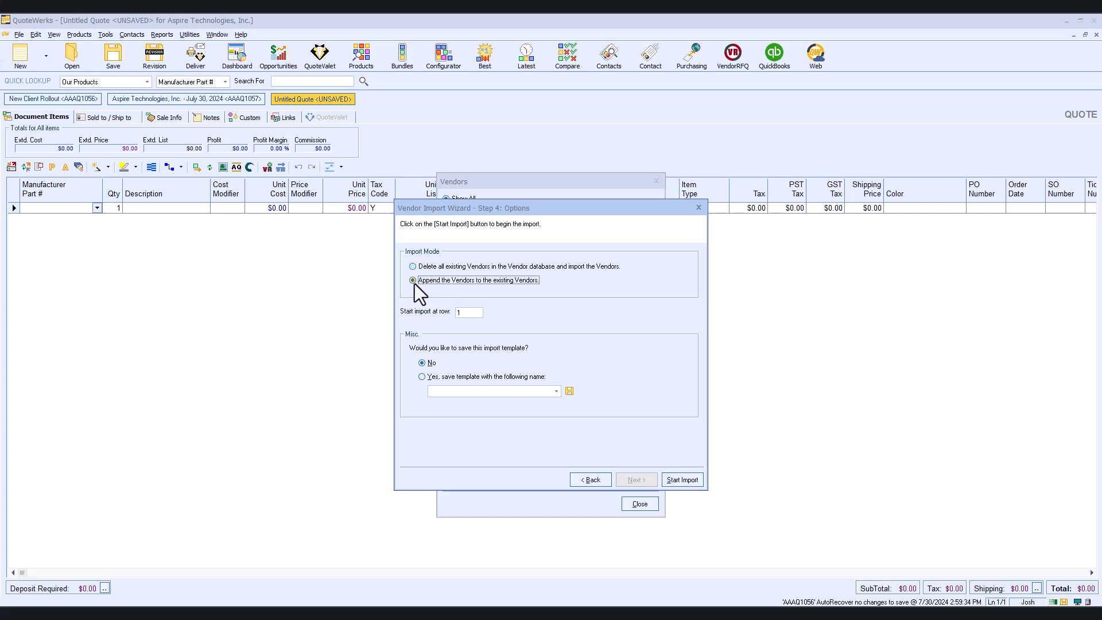
double_click(466, 312)
text(2)
click(691, 484)
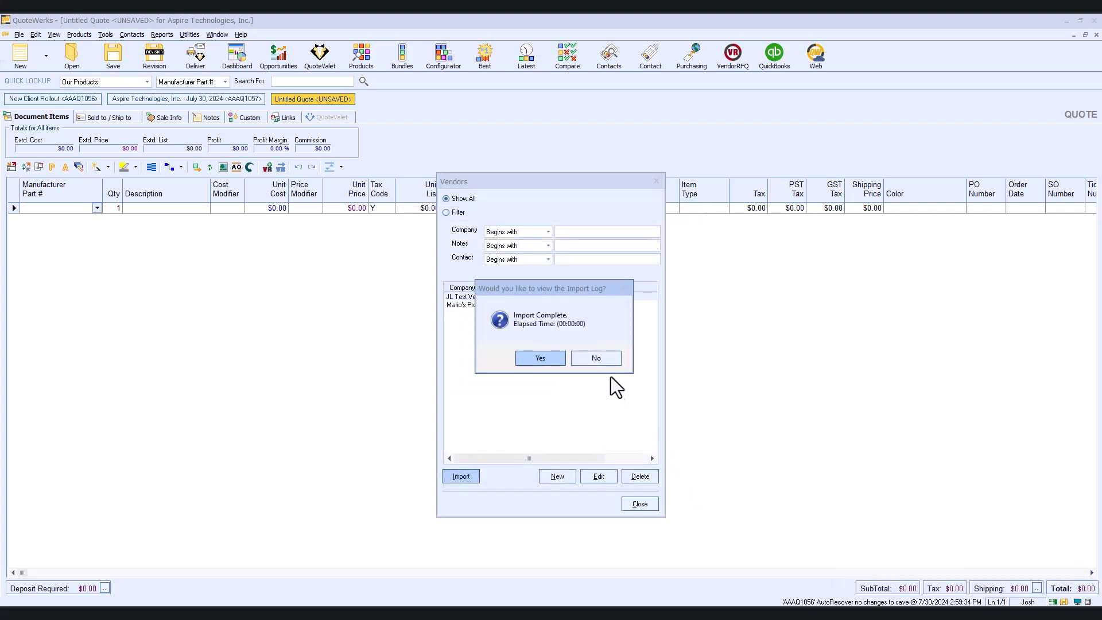
click(548, 363)
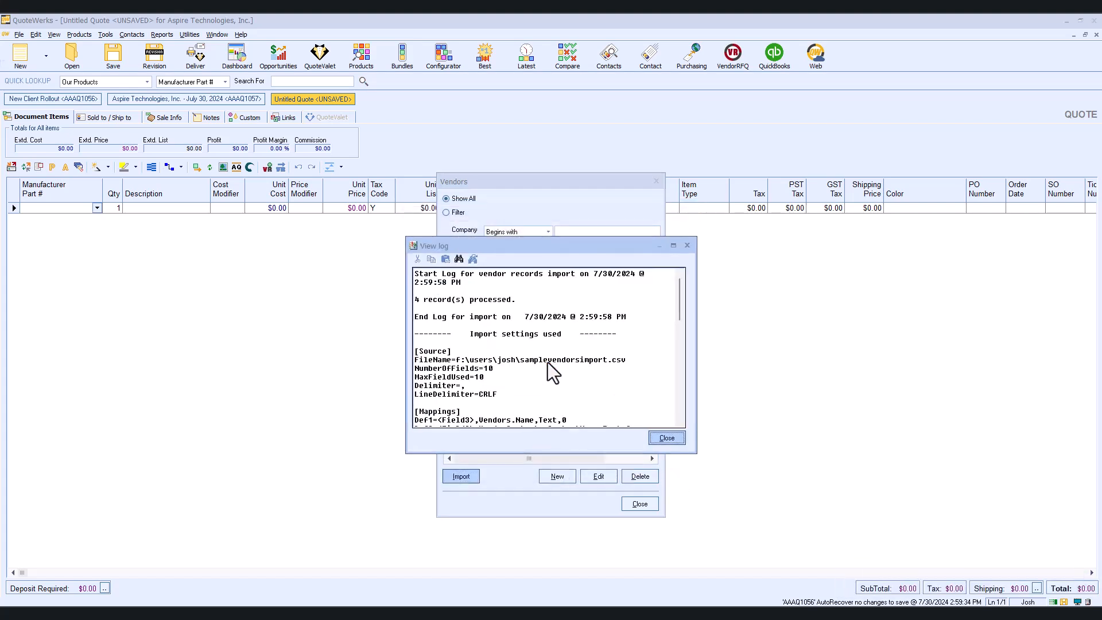
click(670, 440)
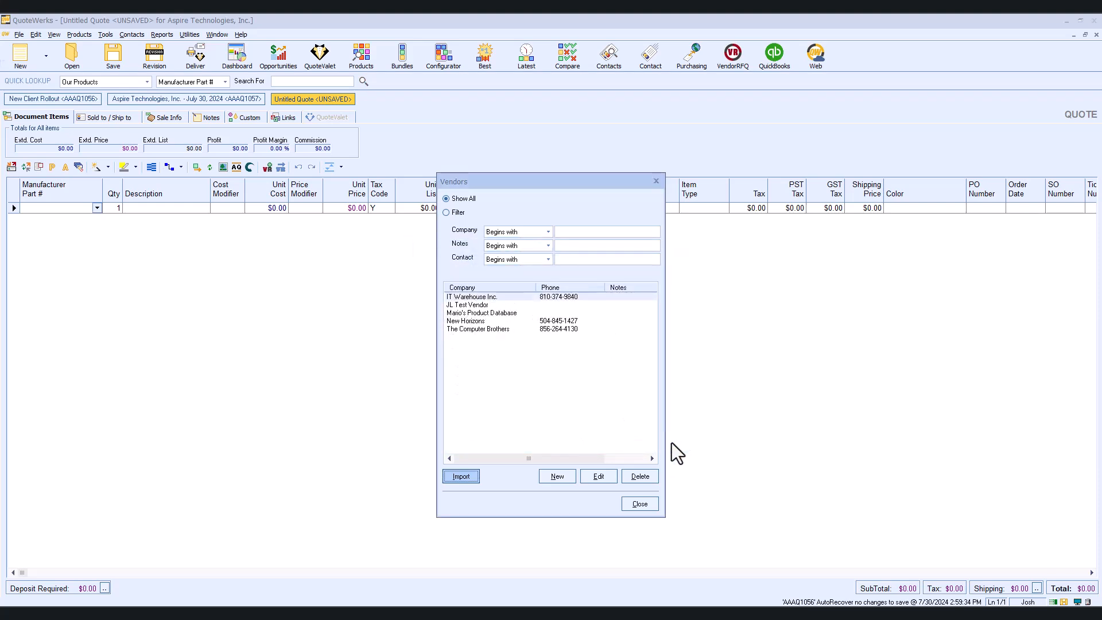
- Open The Computer Brothers vendor record to inspect its imported details, then close it
click(491, 328)
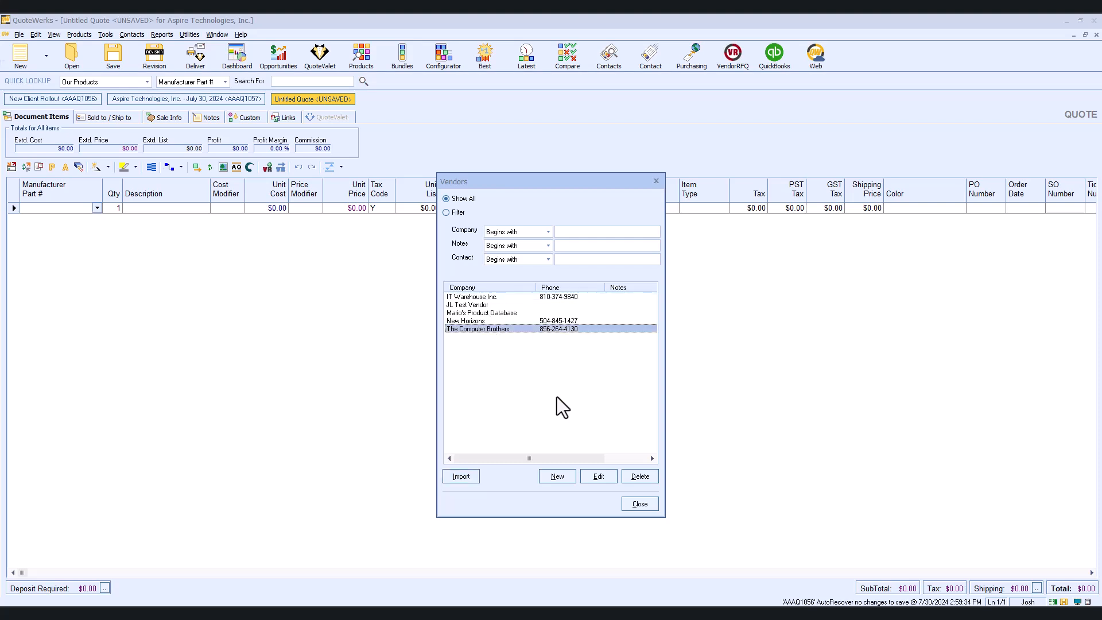
click(594, 475)
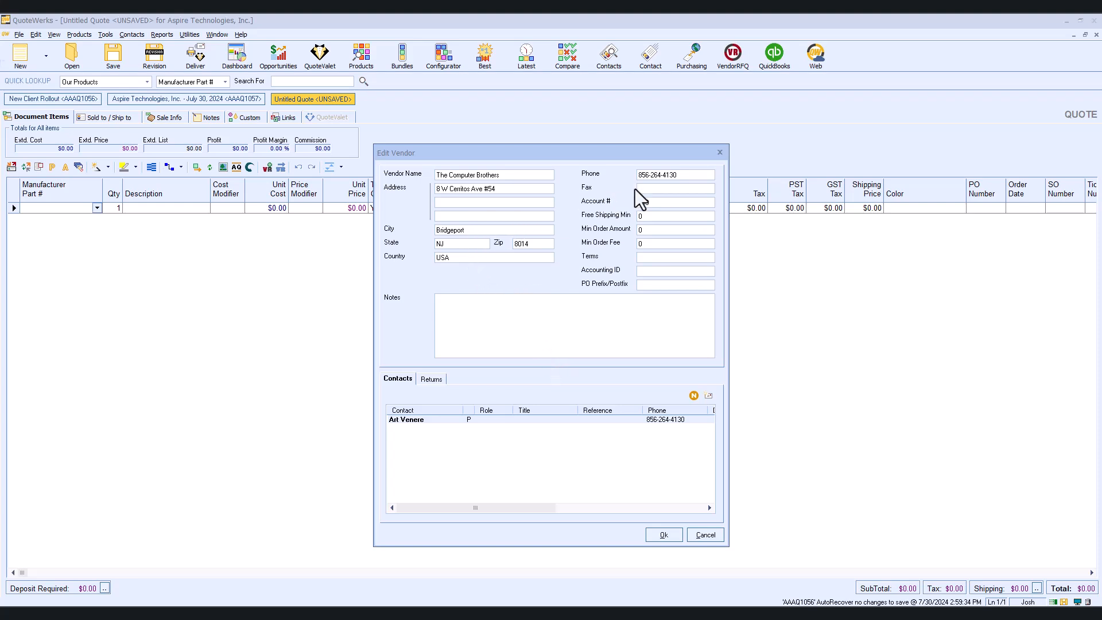
click(719, 154)
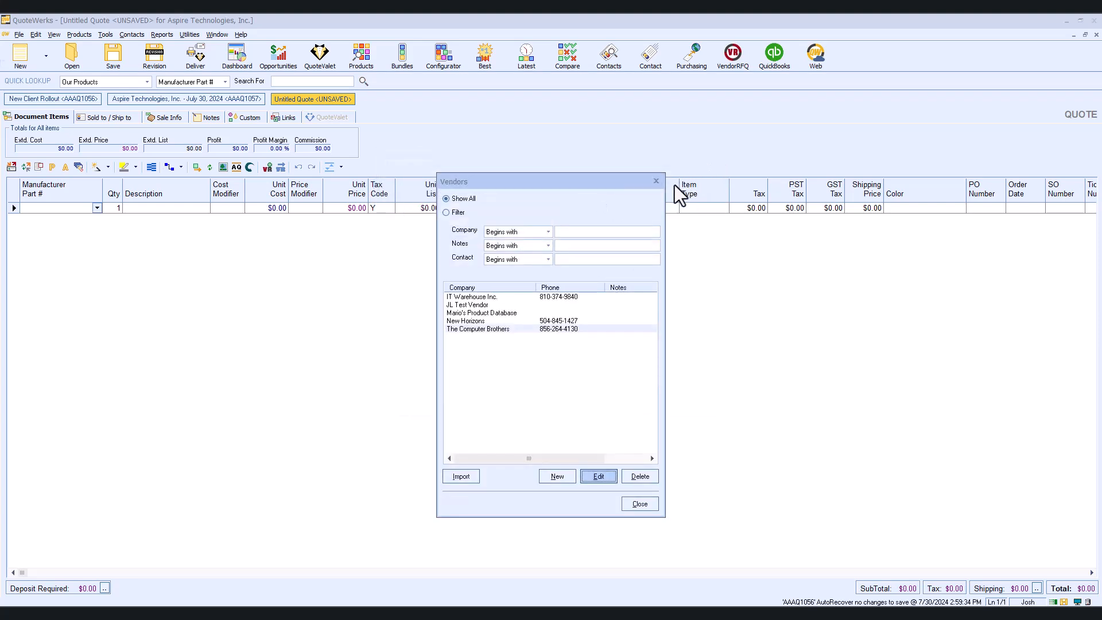